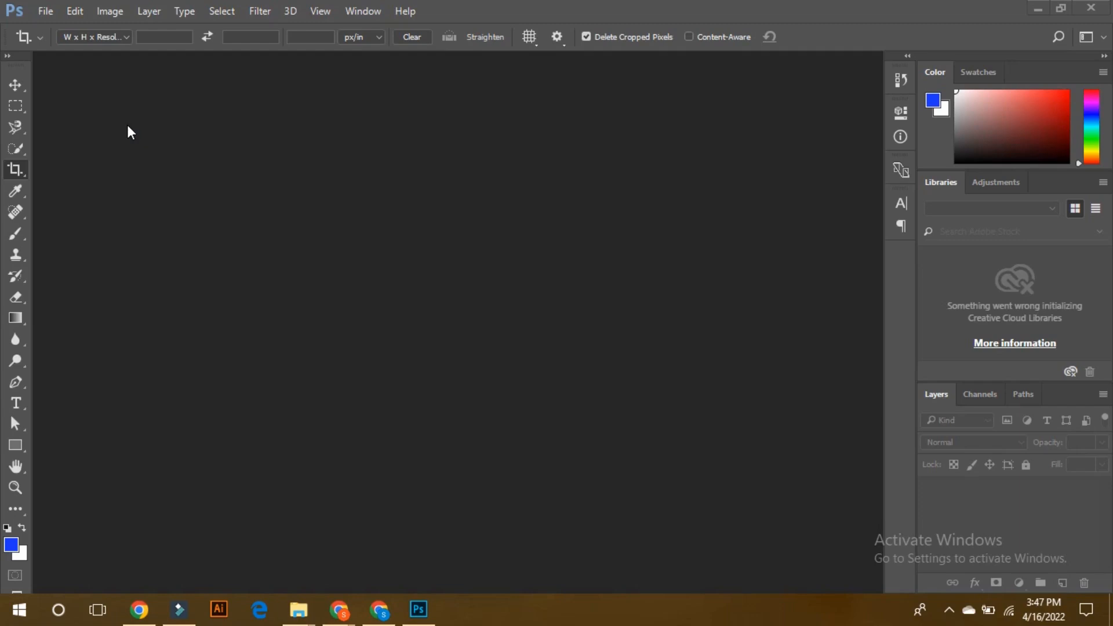
# Step: Create a new 1000 x 1000 px RGB document at 72 ppi with a white background and activate the Move tool
pyautogui.click(45, 11)
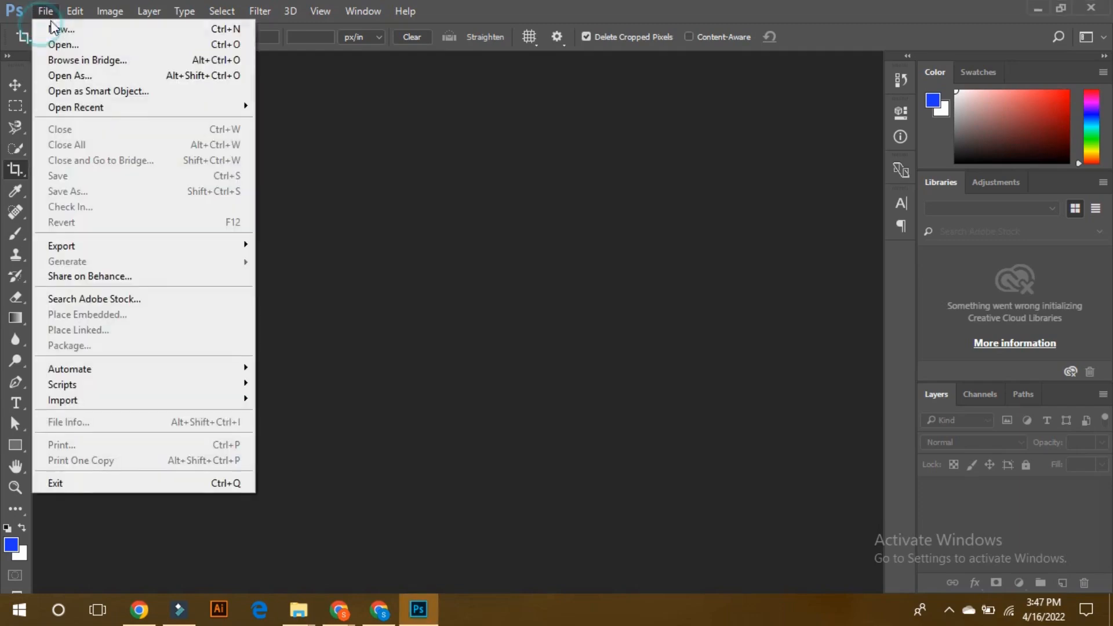
pyautogui.click(78, 33)
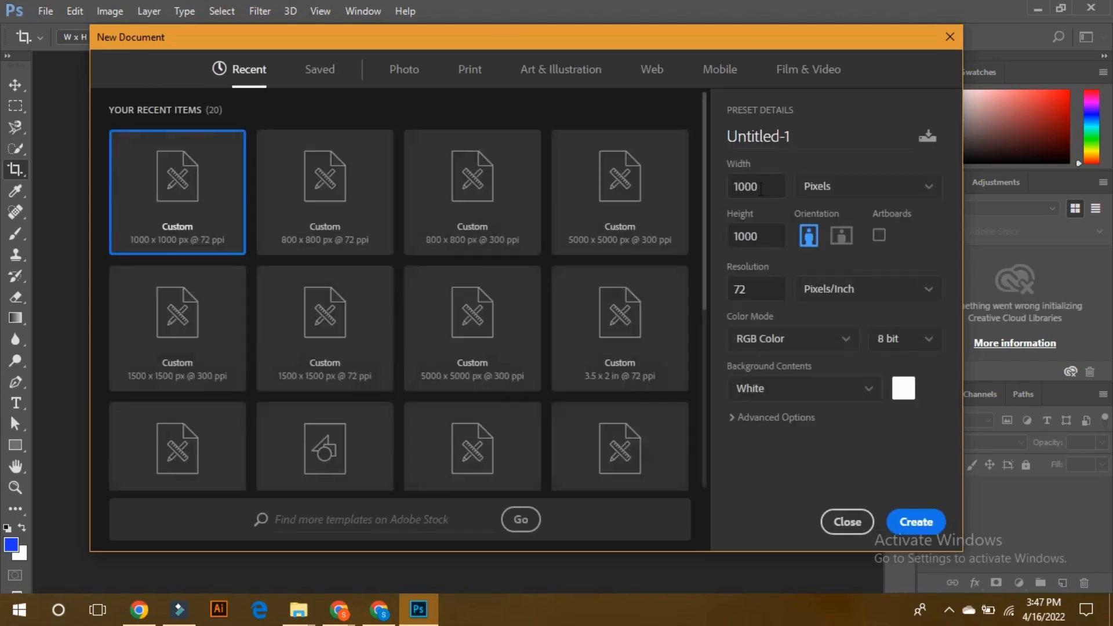
pyautogui.click(909, 521)
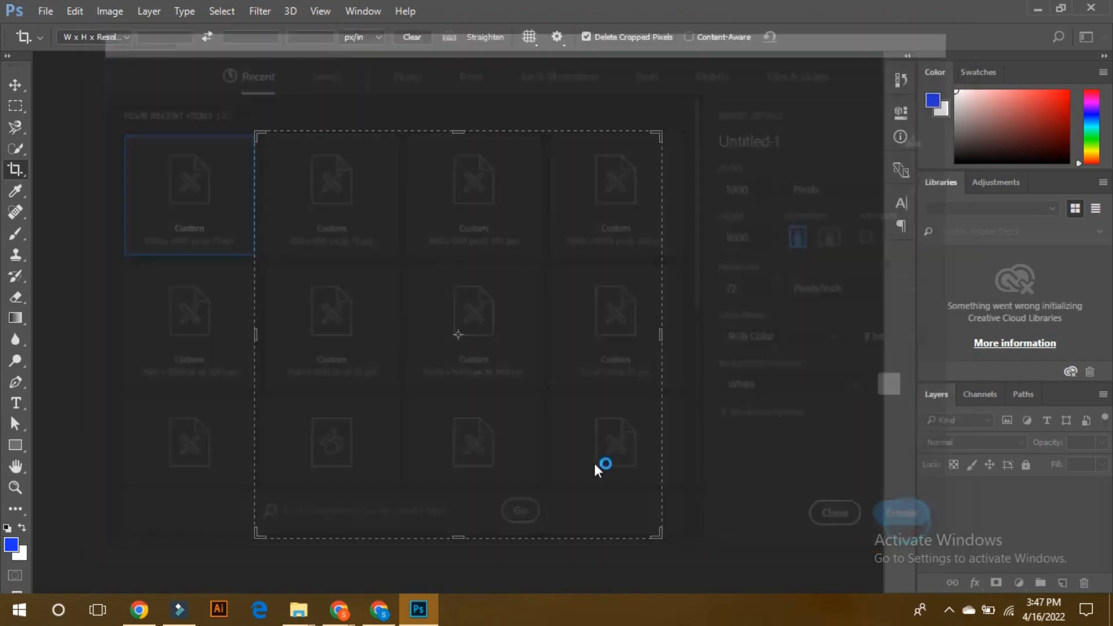
pyautogui.click(15, 87)
pyautogui.click(92, 140)
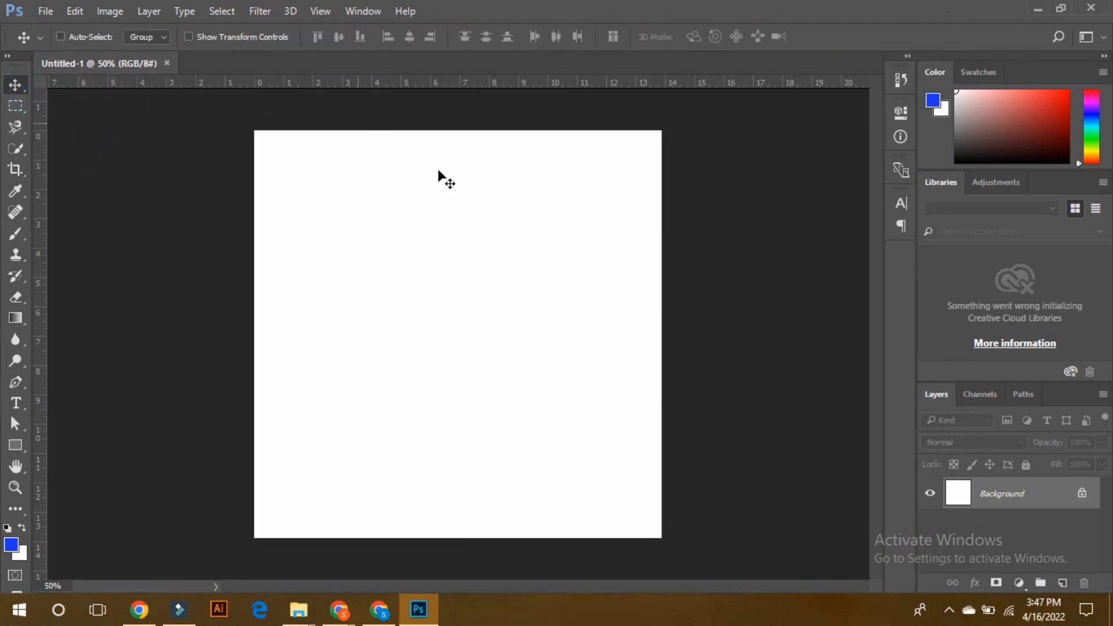
# Step: Add a new layer above the background and paint the whole canvas blue on it with the Brush
pyautogui.click(1061, 583)
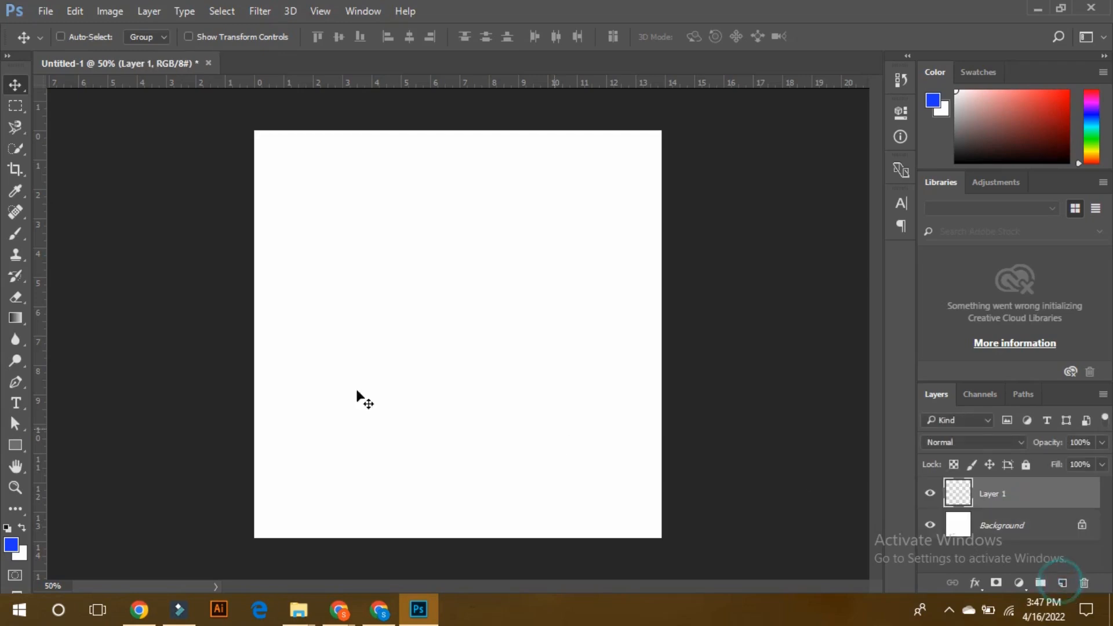
pyautogui.click(16, 233)
pyautogui.moveTo(289, 154)
pyautogui.mouseDown()
pyautogui.moveTo(269, 137)
pyautogui.moveTo(328, 203)
pyautogui.moveTo(437, 184)
pyautogui.moveTo(231, 271)
pyautogui.moveTo(385, 373)
pyautogui.moveTo(214, 365)
pyautogui.moveTo(320, 458)
pyautogui.moveTo(351, 522)
pyautogui.moveTo(545, 525)
pyautogui.moveTo(676, 435)
pyautogui.moveTo(568, 463)
pyautogui.moveTo(318, 460)
pyautogui.moveTo(594, 466)
pyautogui.moveTo(255, 441)
pyautogui.mouseUp()
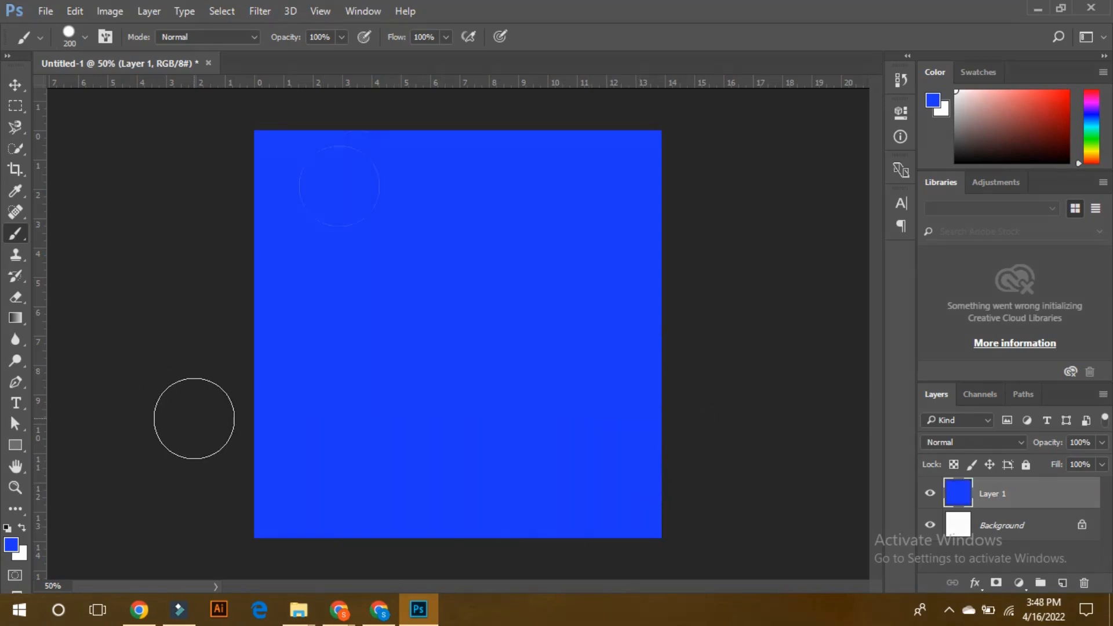
# Step: Draw three roughly square marquee selections in turn on the blue canvas, each replacing the previous one, ending in its lower middle
pyautogui.click(15, 106)
pyautogui.moveTo(321, 195); pyautogui.dragTo(418, 294)
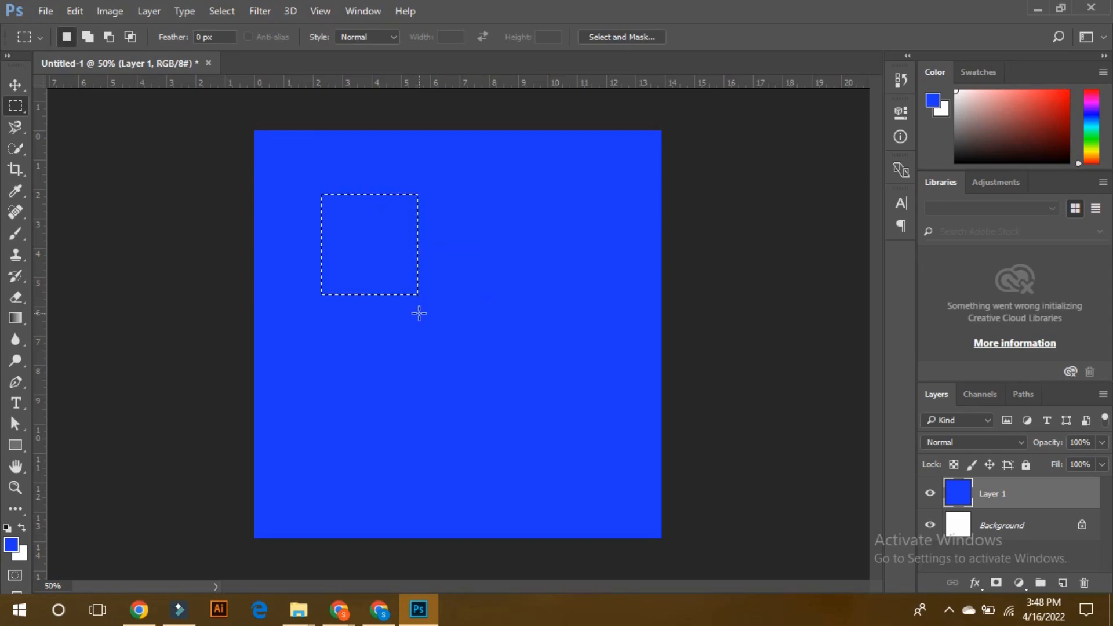
pyautogui.moveTo(467, 253); pyautogui.dragTo(579, 371)
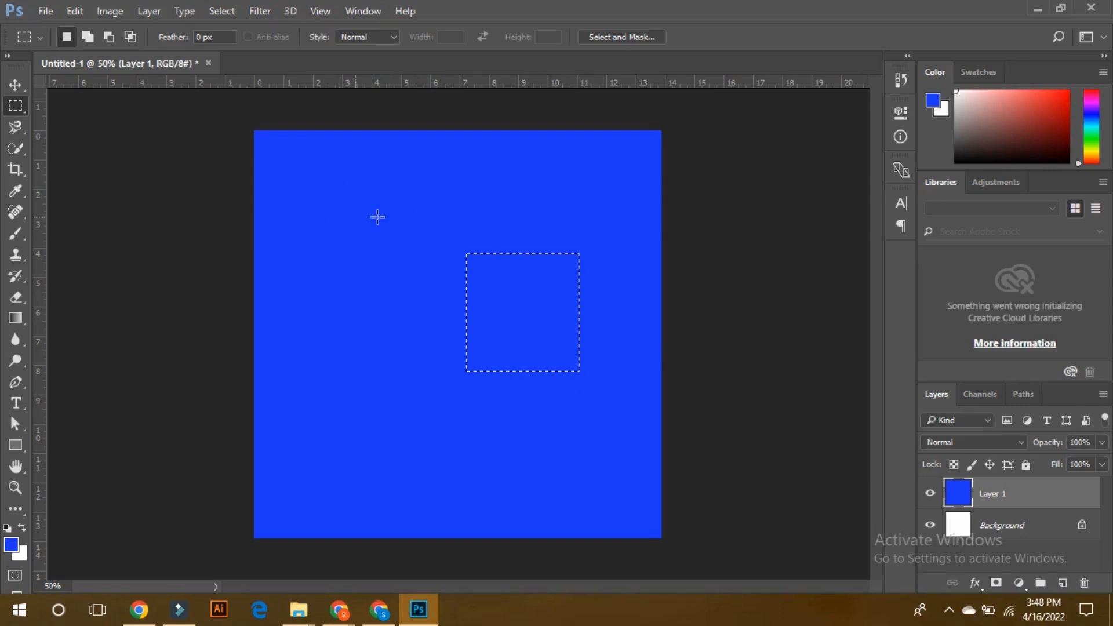
pyautogui.moveTo(351, 355); pyautogui.dragTo(468, 468)
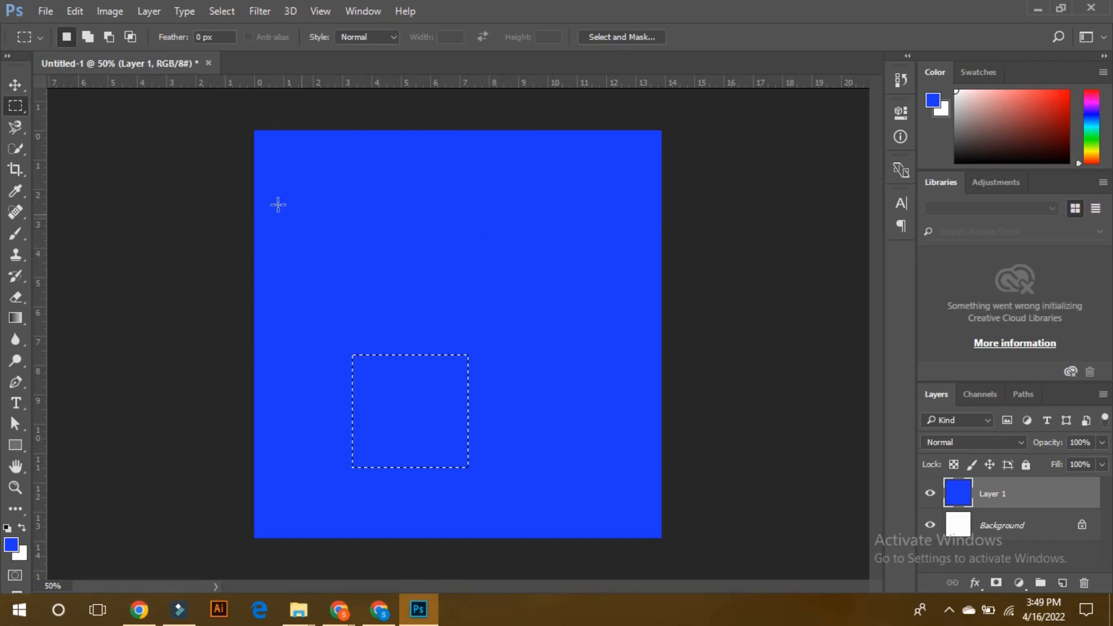
# Step: Add three more separate square areas to the selection, near the canvas's upper-left, upper-right and lower-right corners
pyautogui.click(87, 39)
pyautogui.moveTo(288, 176); pyautogui.dragTo(398, 283)
pyautogui.moveTo(468, 181); pyautogui.dragTo(580, 301)
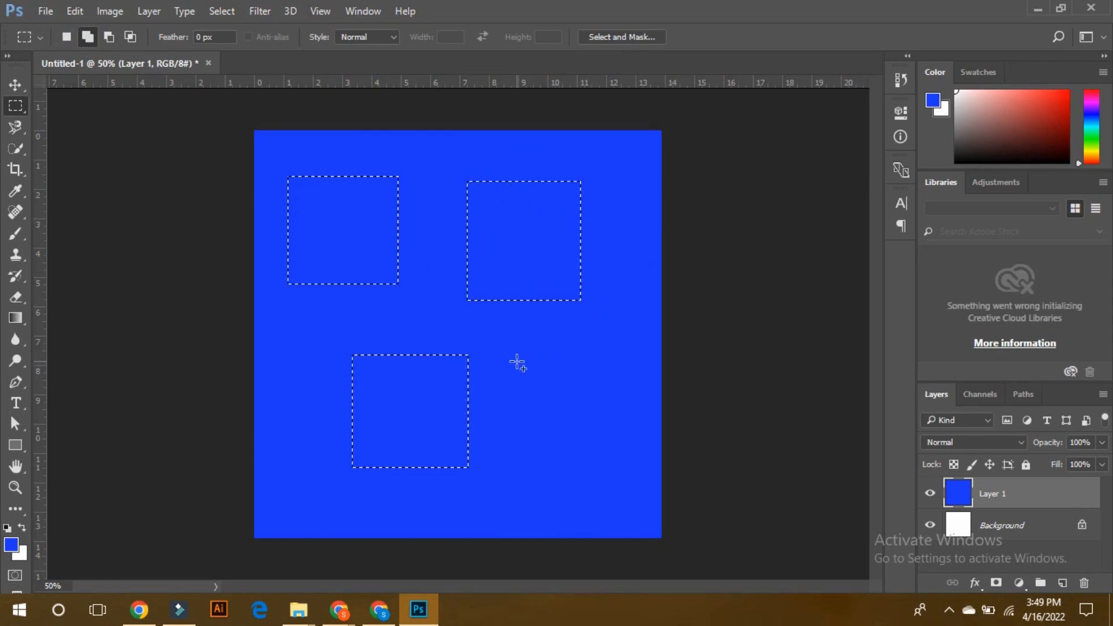
pyautogui.moveTo(516, 358); pyautogui.dragTo(623, 483)
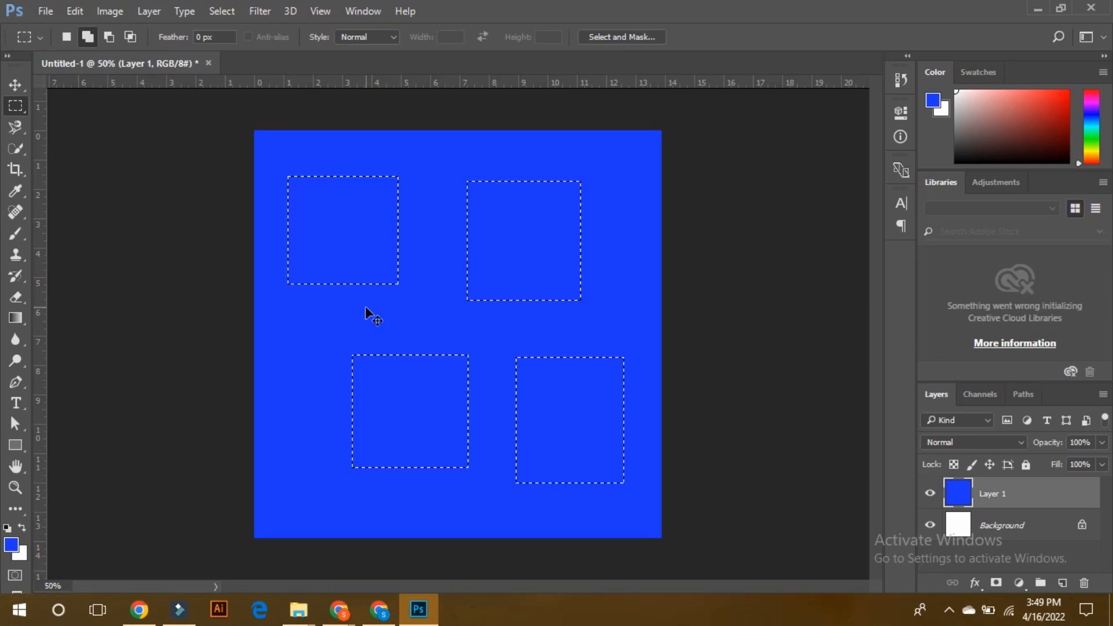
# Step: Copy the four selected squares to a new layer and, with Layer 1 hidden, move them slightly down the canvas
pyautogui.hotkey('ctrl', 'j')
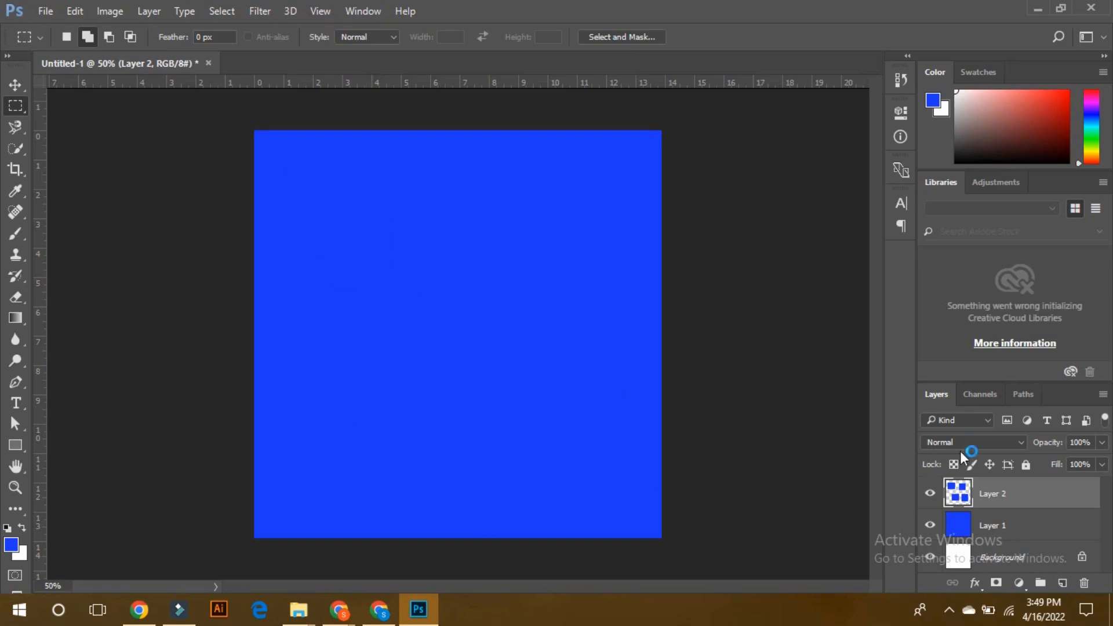
pyautogui.click(929, 525)
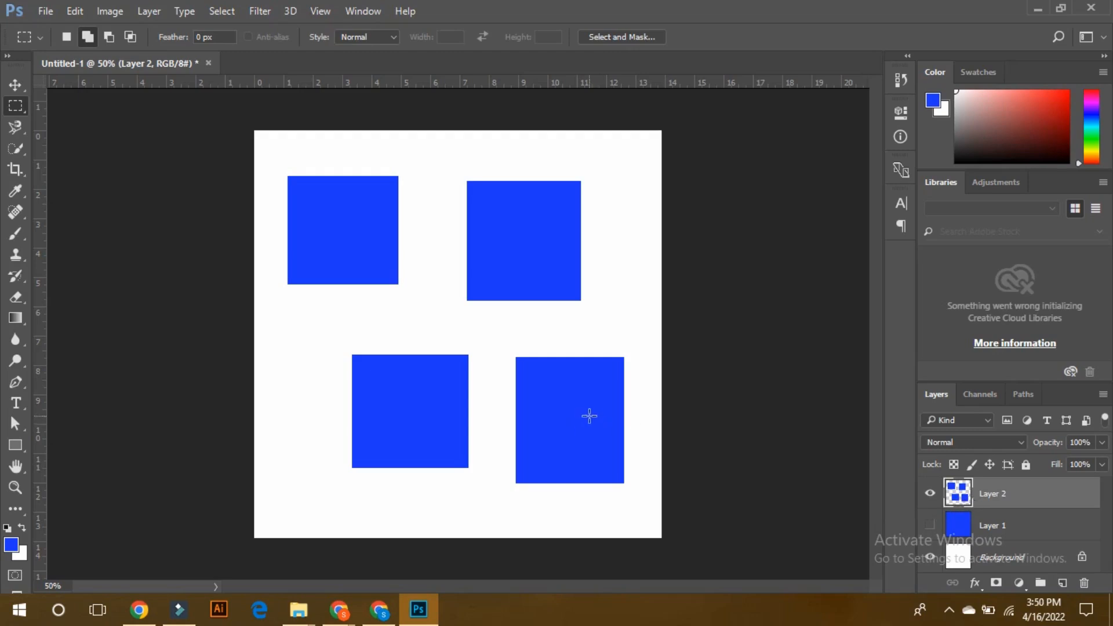
pyautogui.click(12, 86)
pyautogui.moveTo(339, 228)
pyautogui.mouseDown()
pyautogui.moveTo(349, 226)
pyautogui.moveTo(340, 240)
pyautogui.moveTo(336, 214)
pyautogui.moveTo(322, 245)
pyautogui.moveTo(337, 236)
pyautogui.moveTo(333, 244)
pyautogui.mouseUp()
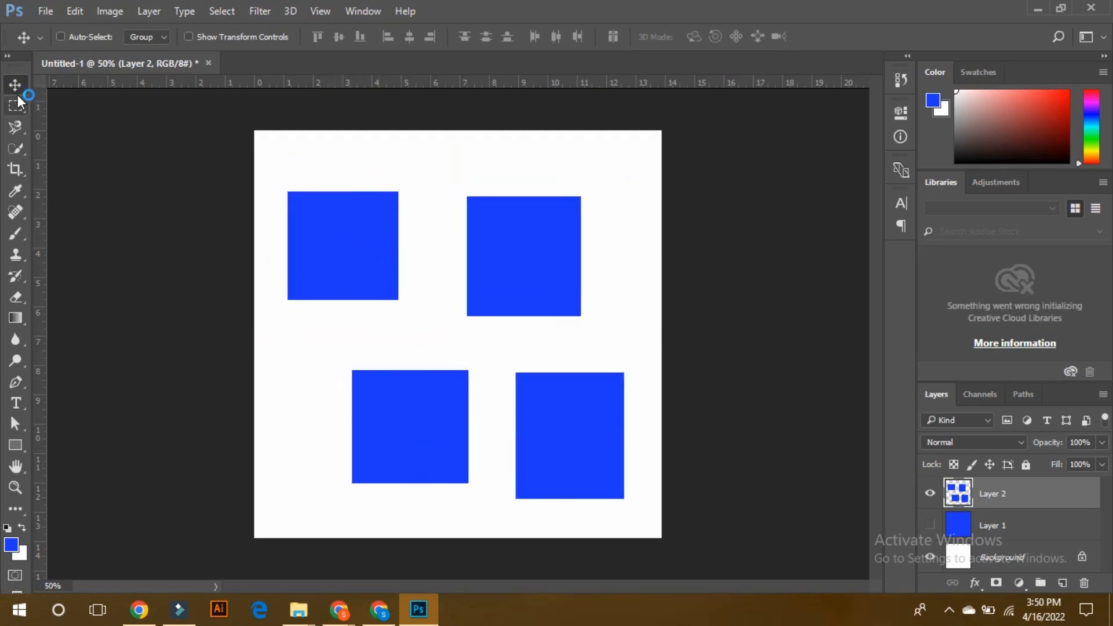
# Step: Toggle the visibility of Layer 1 repeatedly to compare the solid blue layer with the copied squares
pyautogui.click(929, 526)
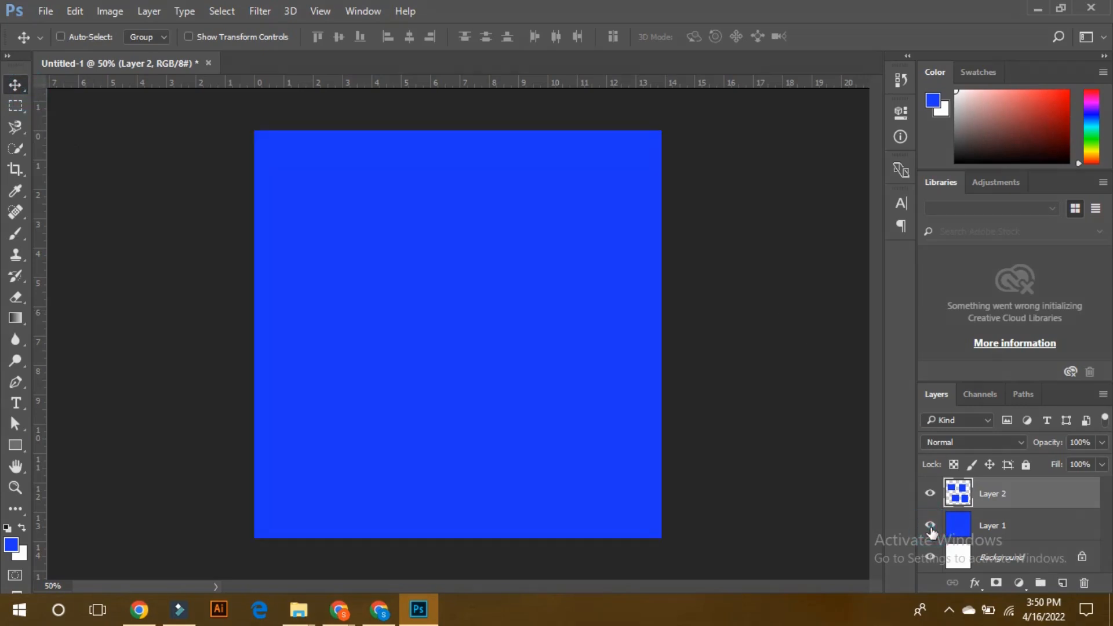
pyautogui.click(930, 524)
pyautogui.click(930, 525)
pyautogui.click(931, 525)
pyautogui.click(930, 526)
pyautogui.click(930, 525)
pyautogui.click(929, 526)
pyautogui.click(930, 525)
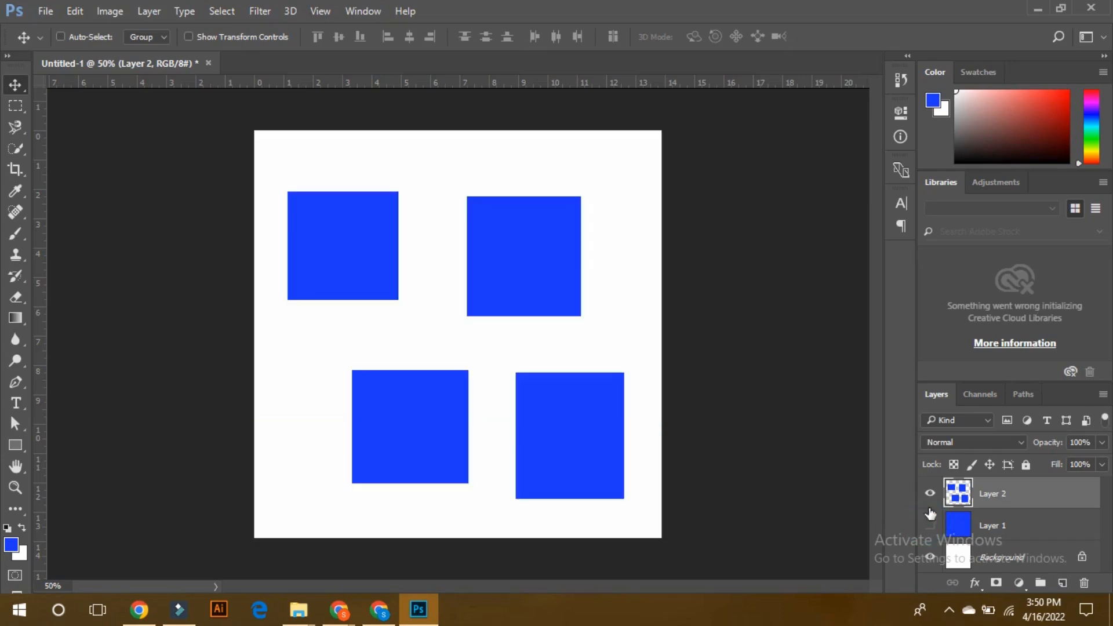
# Step: Toggle the visibility of Layer 2 off and on to check the copied squares, and show Layer 1 again
pyautogui.click(930, 494)
pyautogui.click(931, 494)
pyautogui.click(932, 496)
pyautogui.click(932, 496)
pyautogui.click(930, 527)
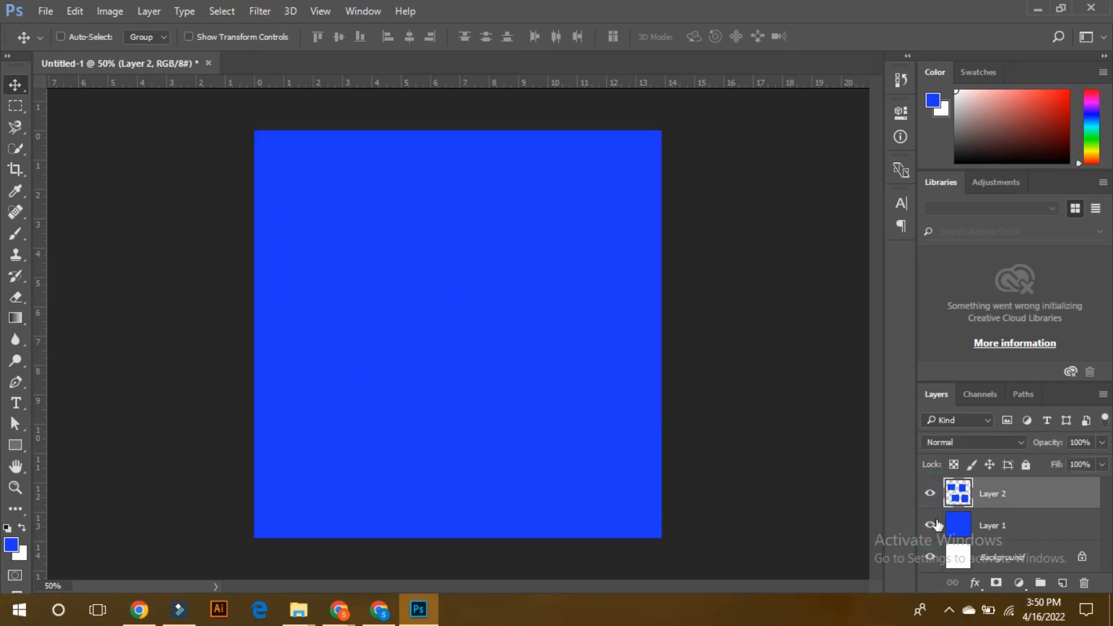